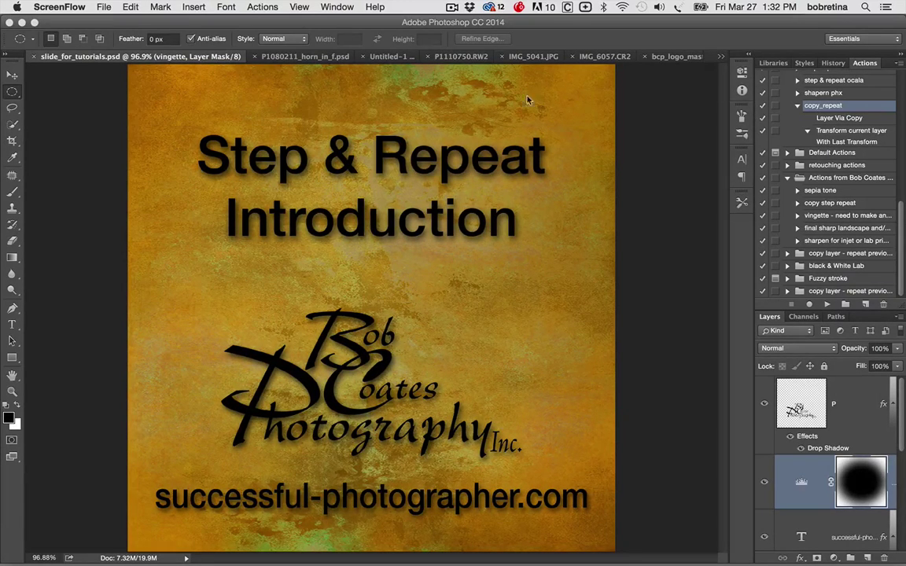
Hide the horn in F document's Background layer, then view the finished Untitled-1 mandala.
left_click(298, 61)
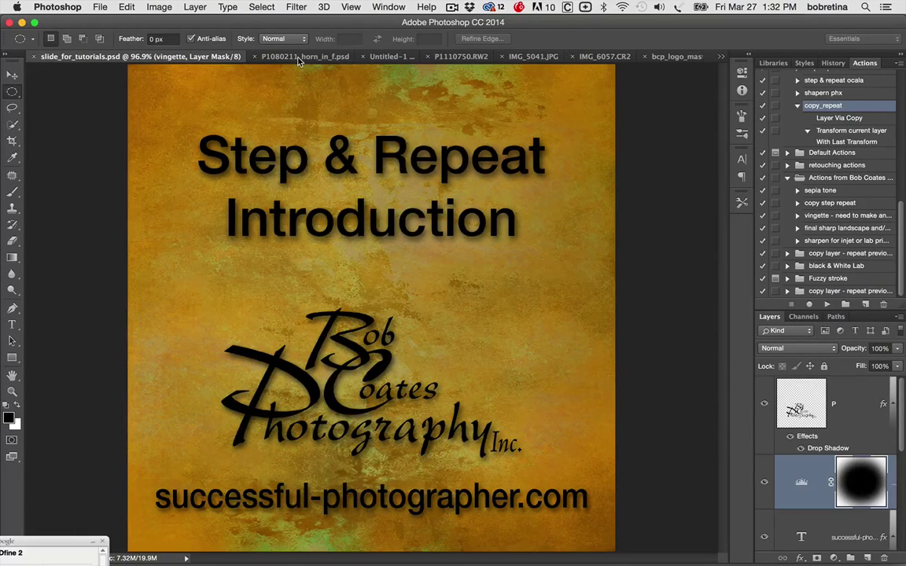
left_click(299, 59)
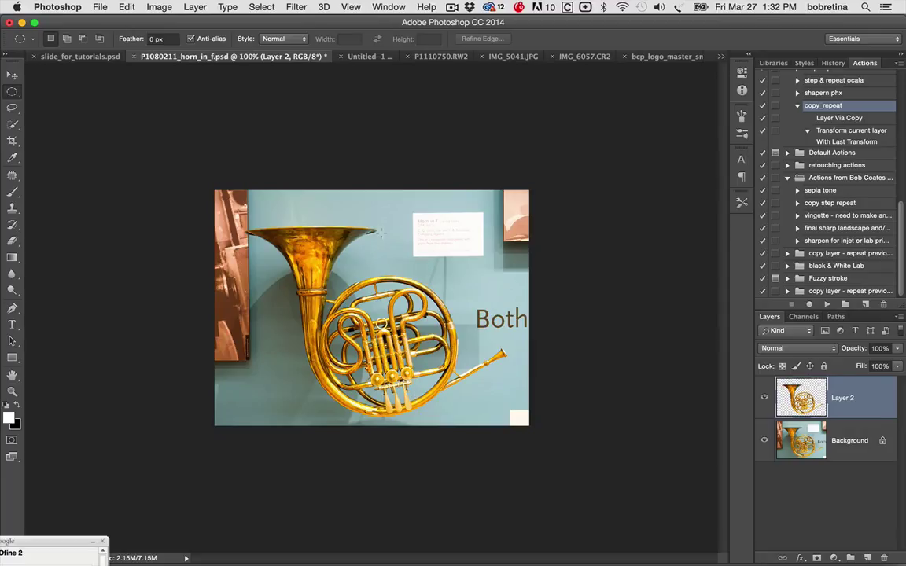
left_click(761, 439)
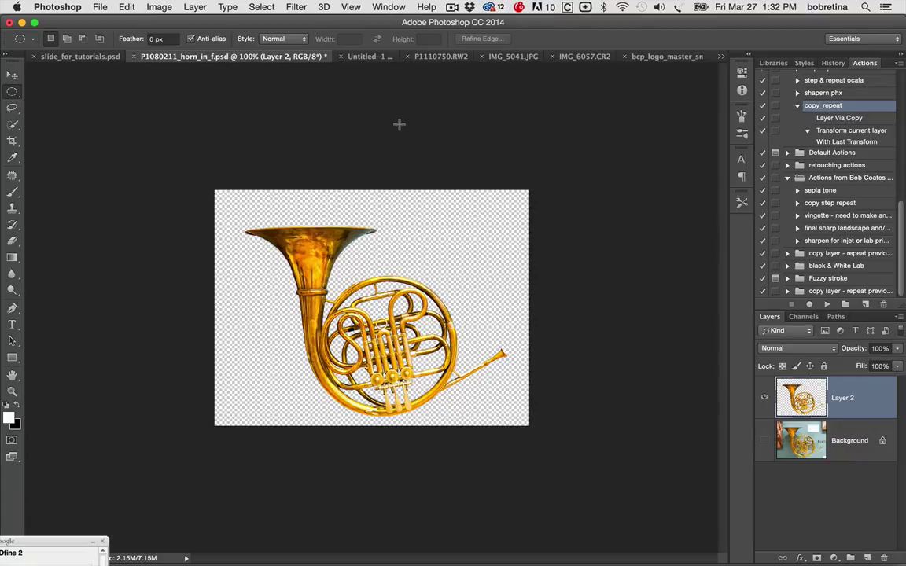
left_click(366, 57)
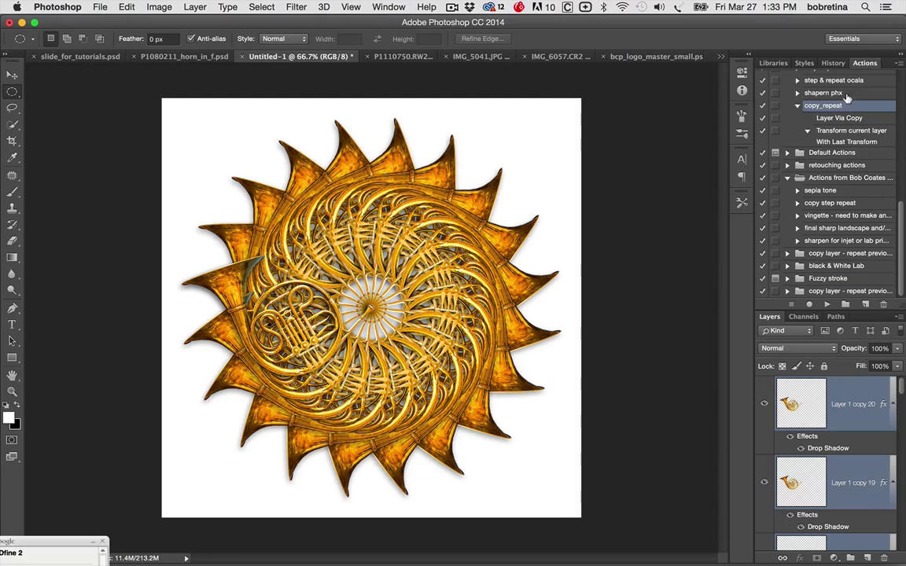
Revert Untitled-1 through History to its resized blank square, then return to the horn document.
left_click(833, 63)
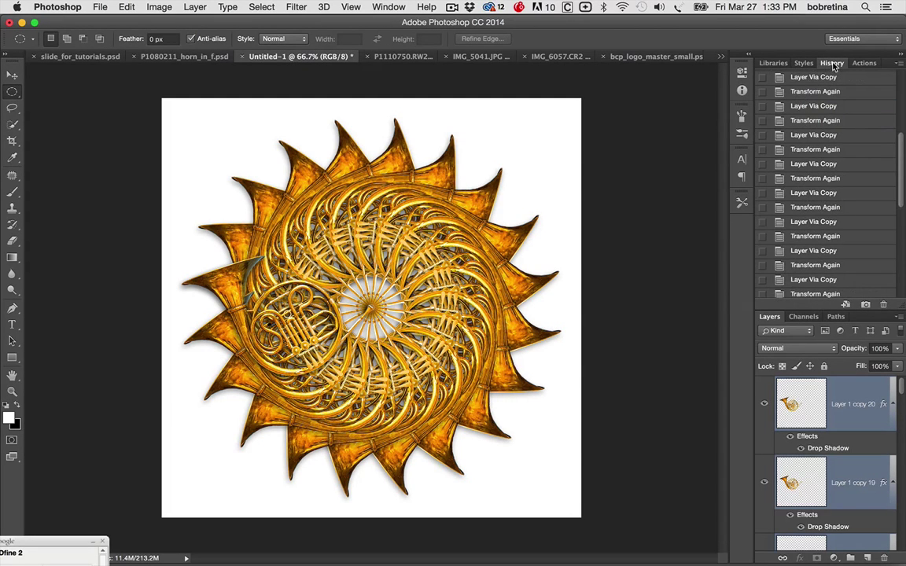
left_click_drag(902, 161, 902, 86)
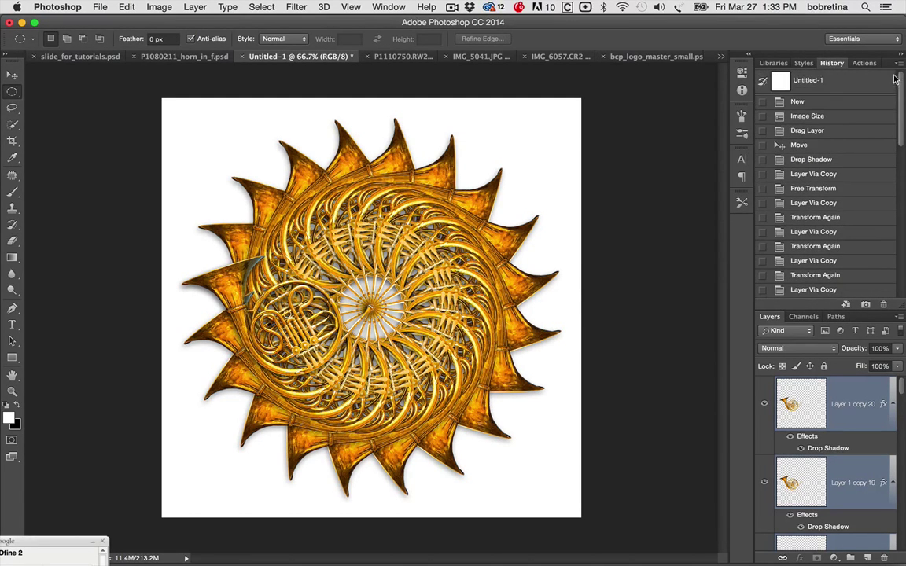
left_click(804, 102)
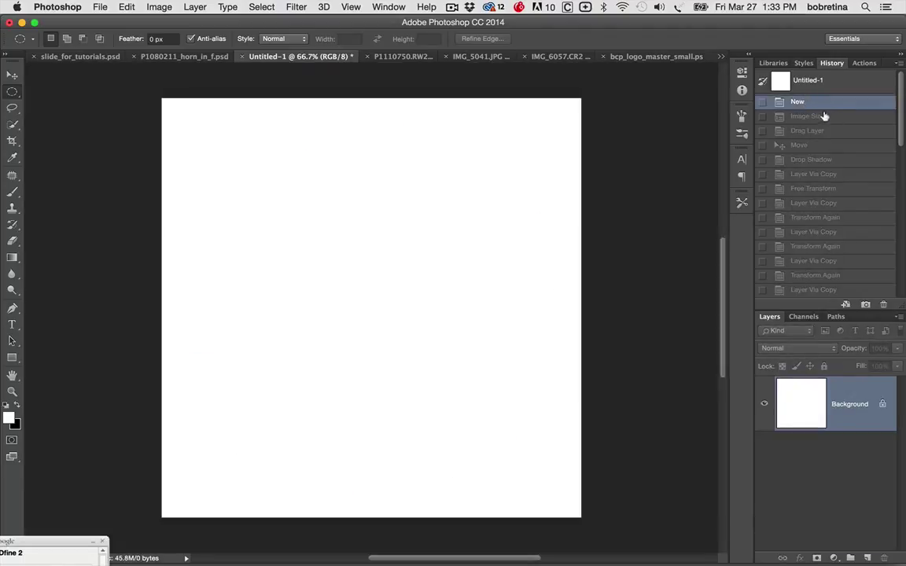
left_click(824, 116)
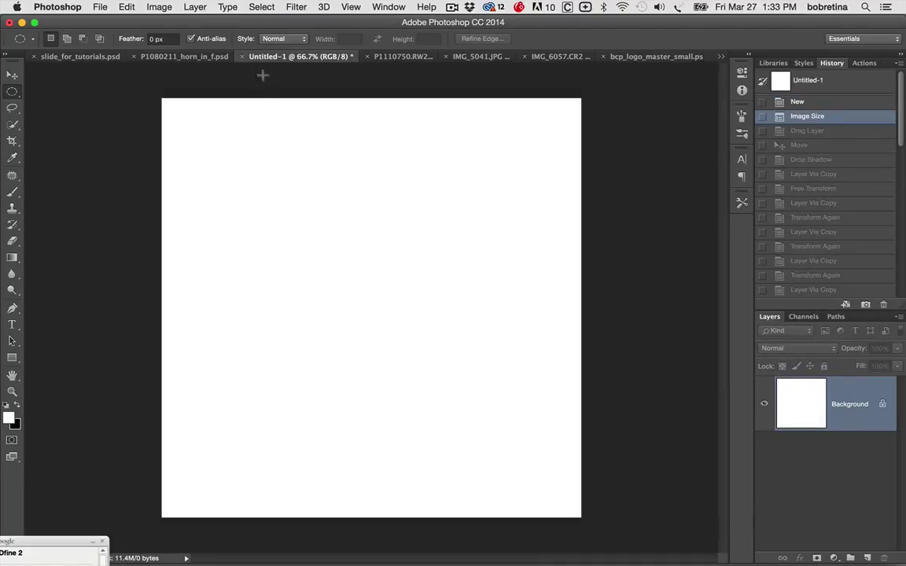
left_click(179, 58)
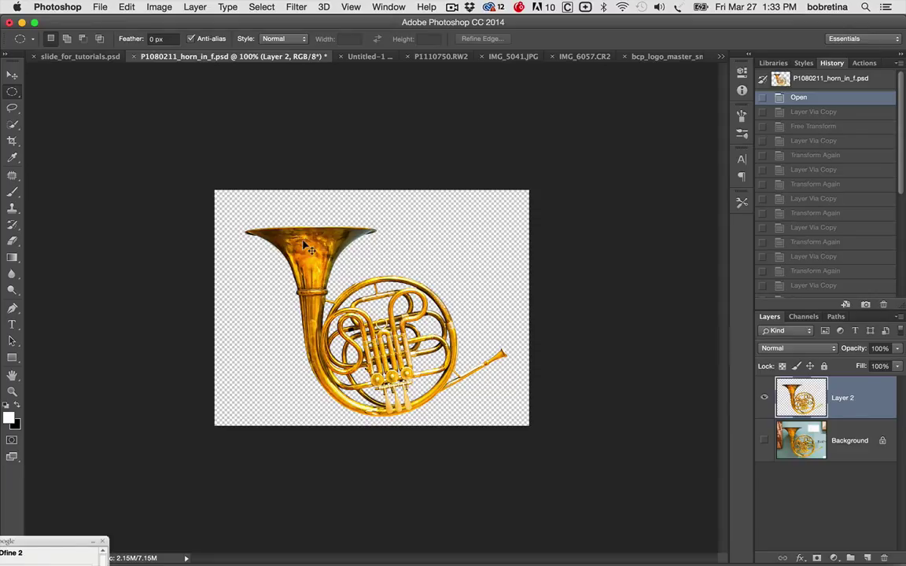
Drag the cut-out horn onto Untitled-1 as Layer 1 and shift it left of centre.
left_click_drag(304, 243, 336, 235)
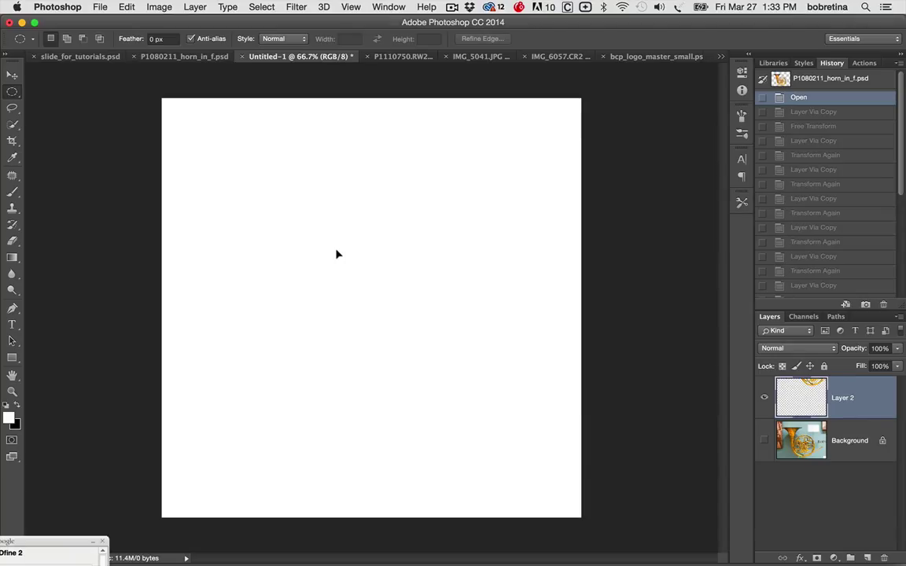
left_click_drag(335, 254, 336, 253)
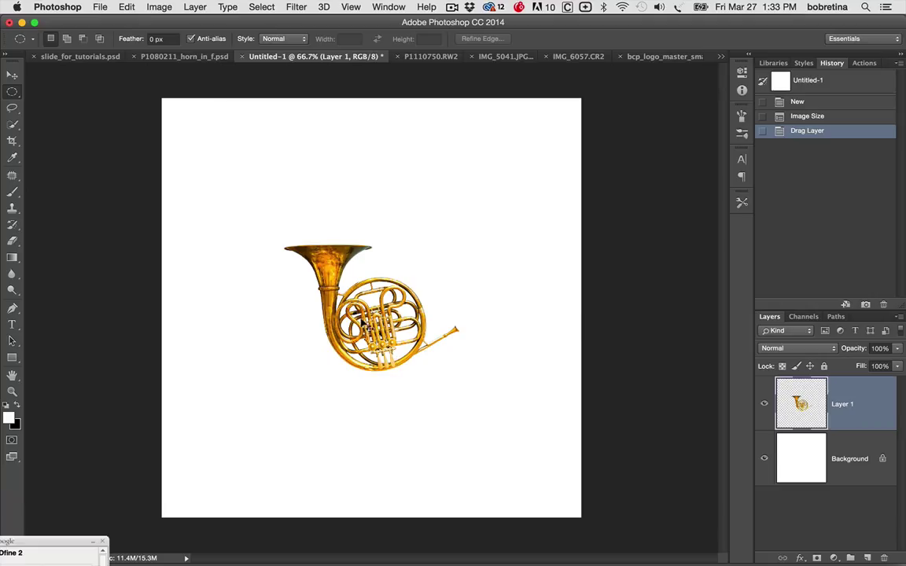
left_click_drag(378, 297, 308, 298)
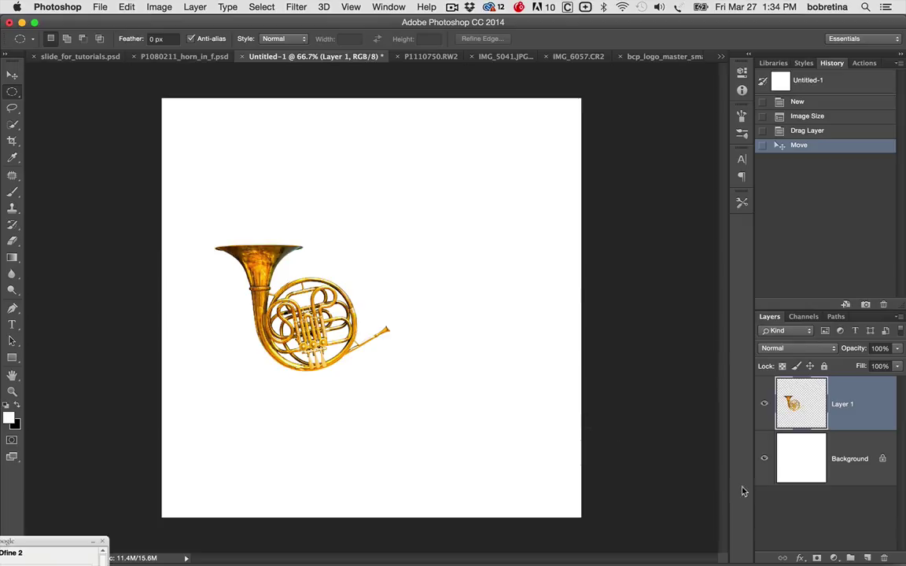
Give Layer 1 a Multiply drop shadow: 35% opacity, 119° angle, 18 px distance, 32 px size.
left_click(800, 558)
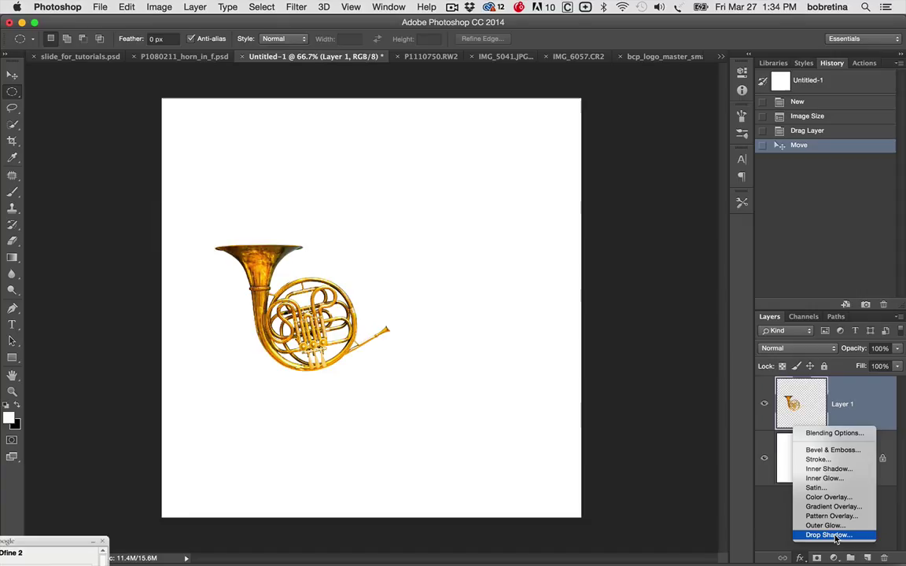
left_click(835, 535)
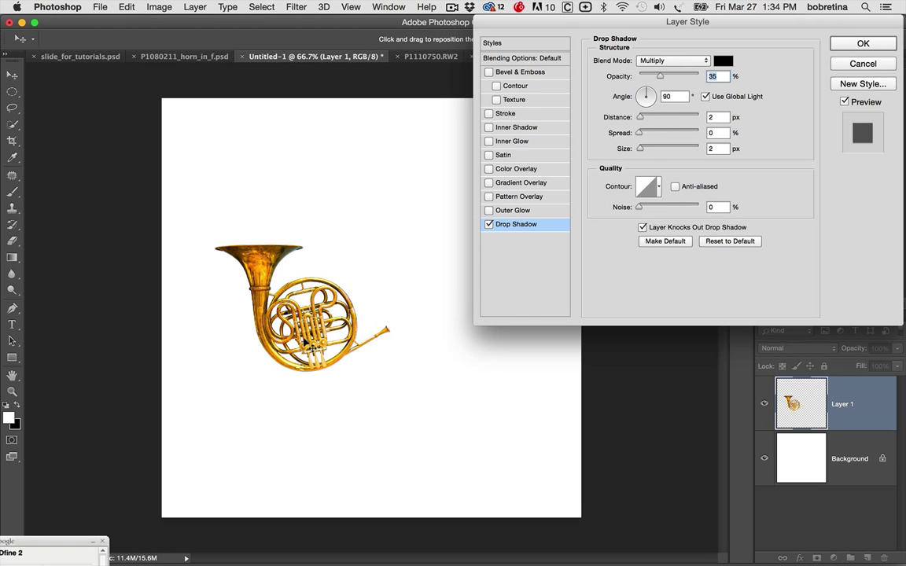
left_click_drag(314, 353, 342, 364)
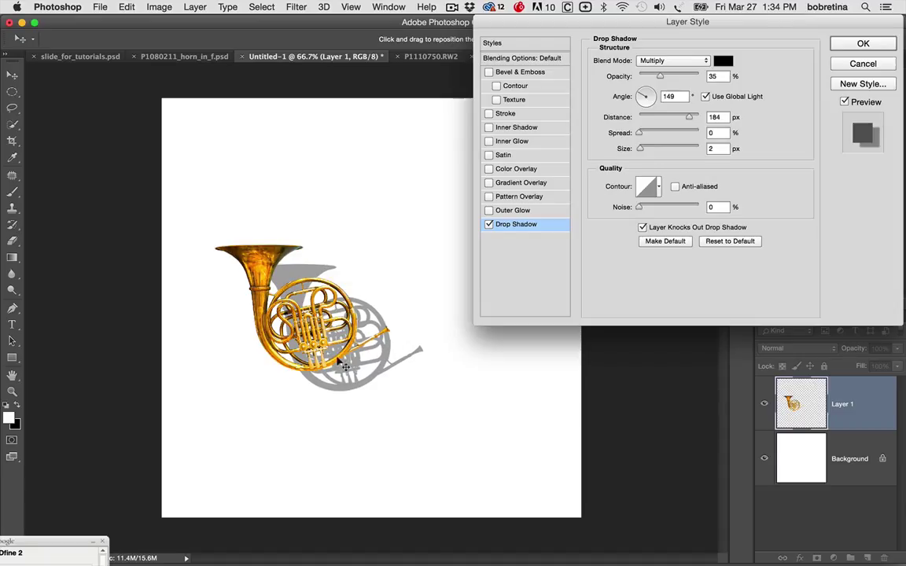
left_click_drag(298, 354, 269, 341)
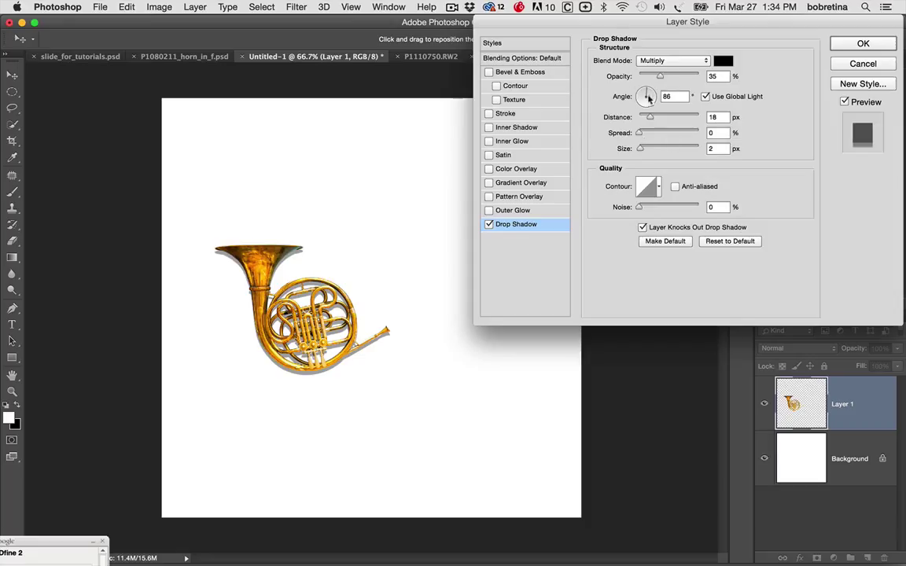
left_click_drag(647, 95, 650, 120)
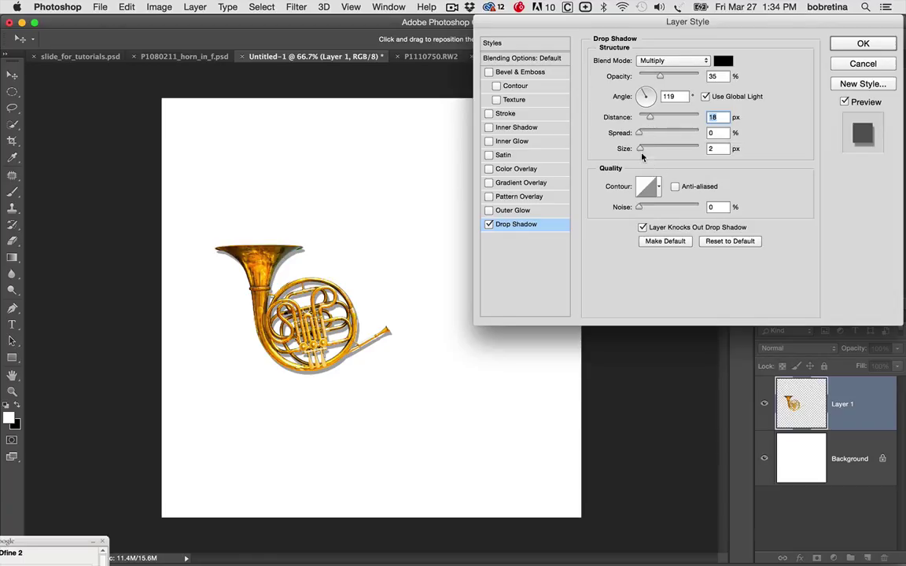
left_click_drag(640, 151, 651, 152)
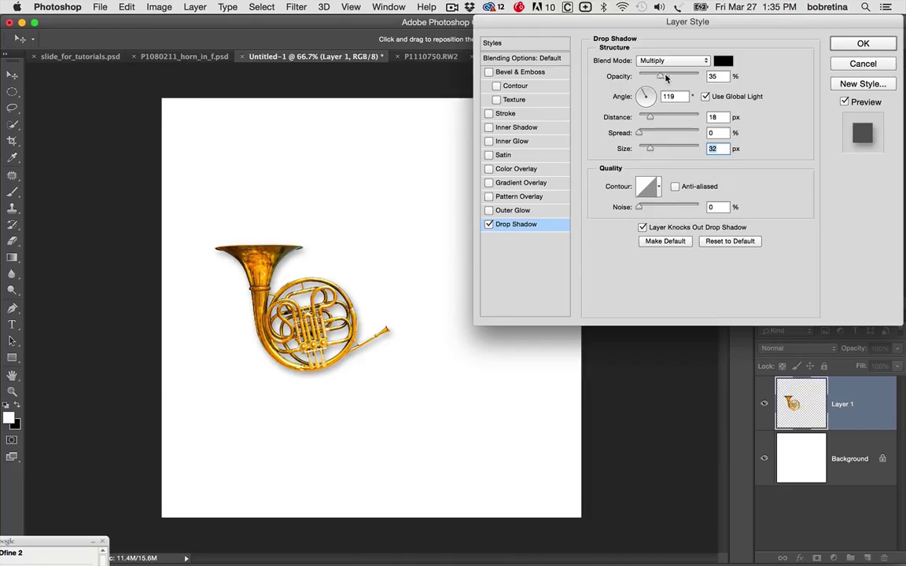
left_click(862, 44)
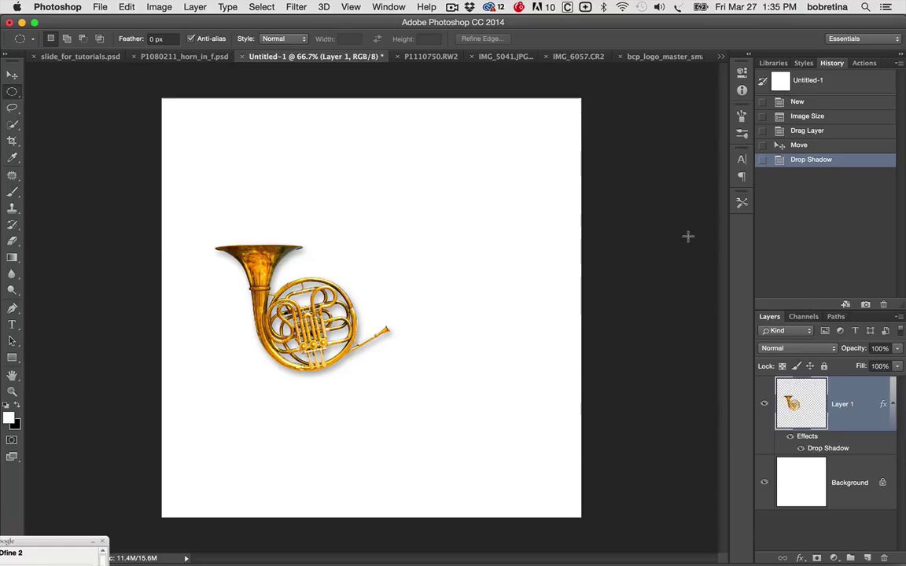
Duplicate the shadowed horn to Layer 1 copy and undo a trial Free Transform rotation.
key("super+j")
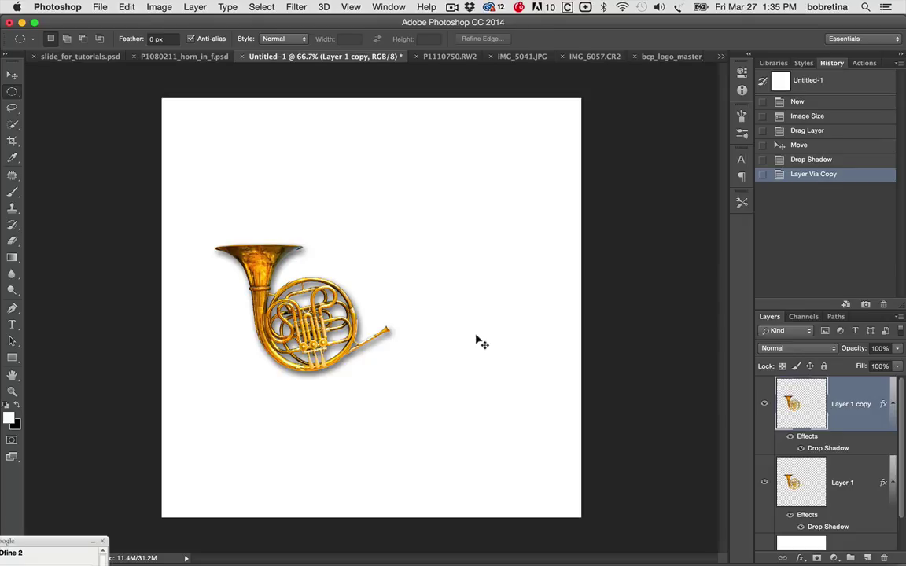
key("ctrl+t")
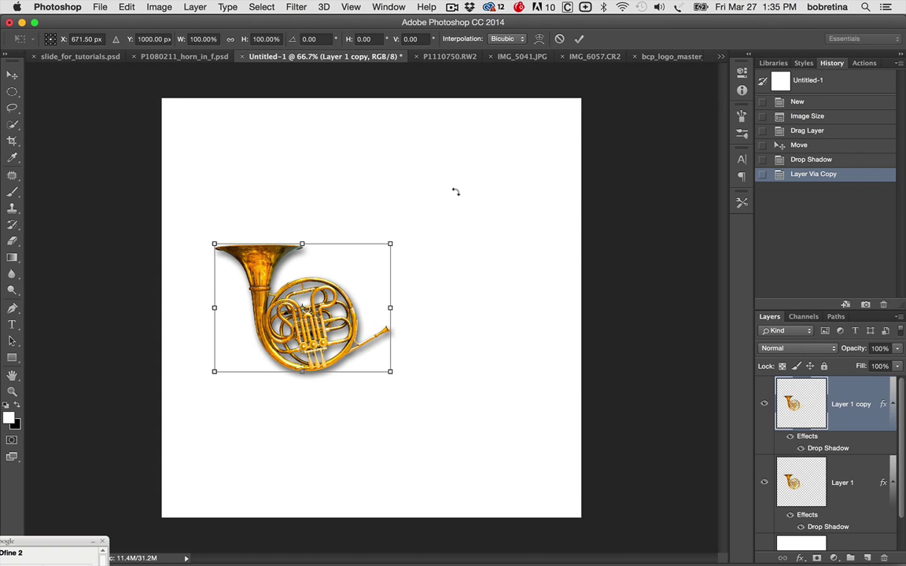
left_click_drag(455, 191, 288, 155)
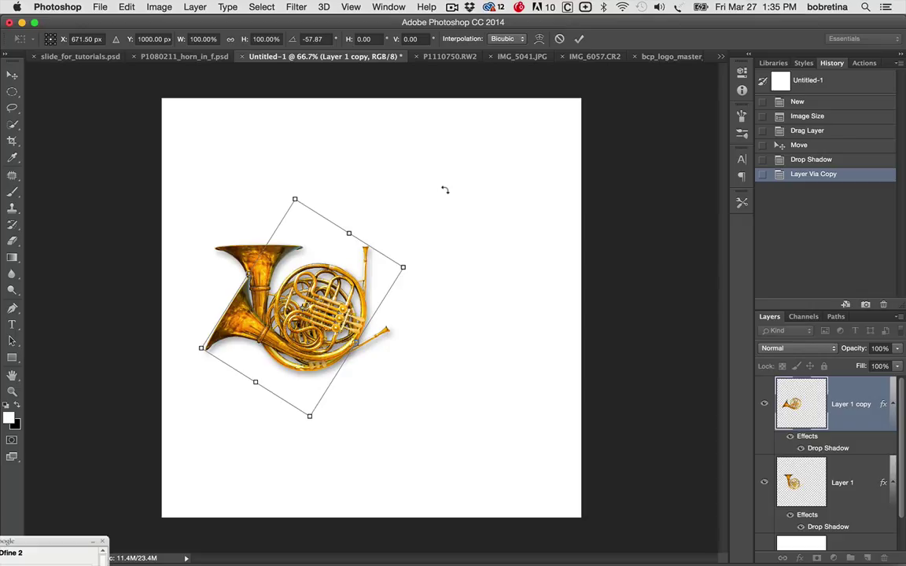
key("super+z")
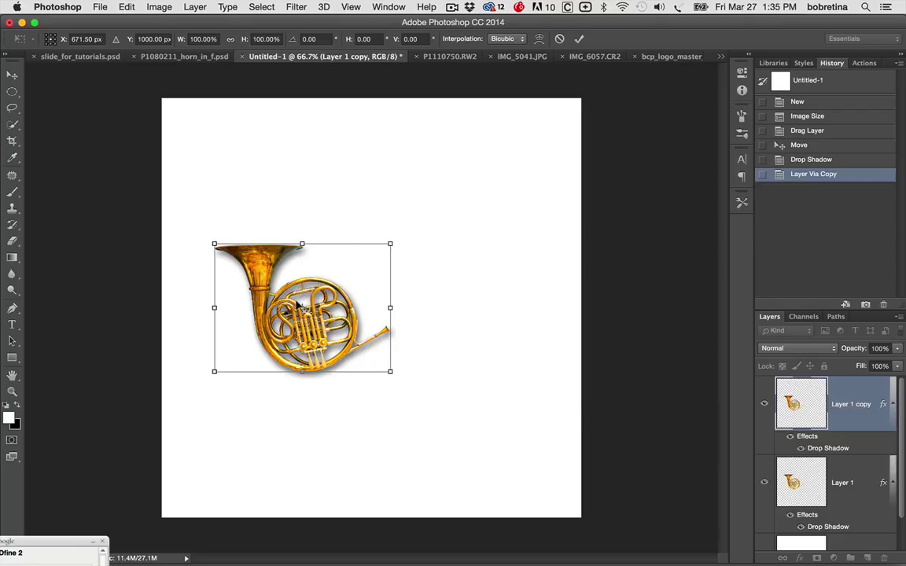
left_click_drag(298, 306, 385, 329)
left_click_drag(360, 163, 383, 139)
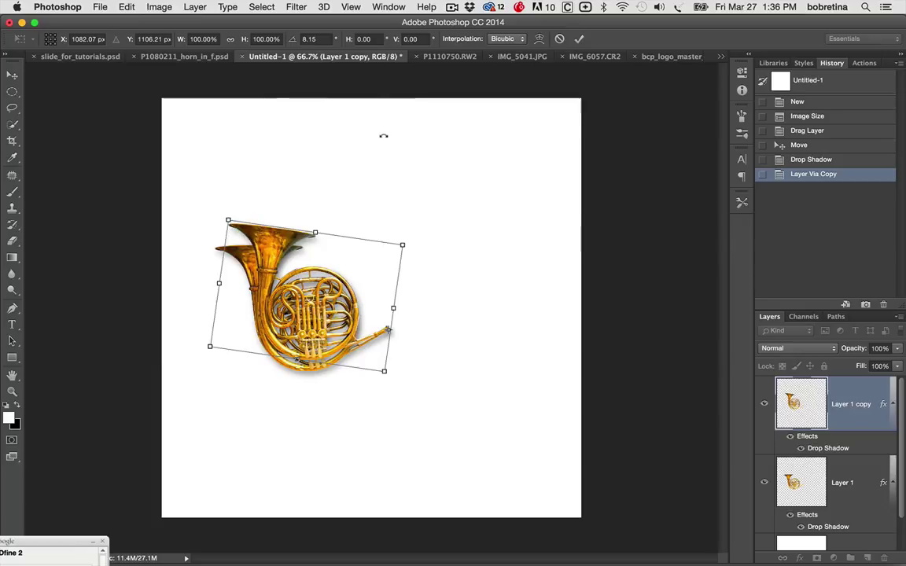
key("super+z")
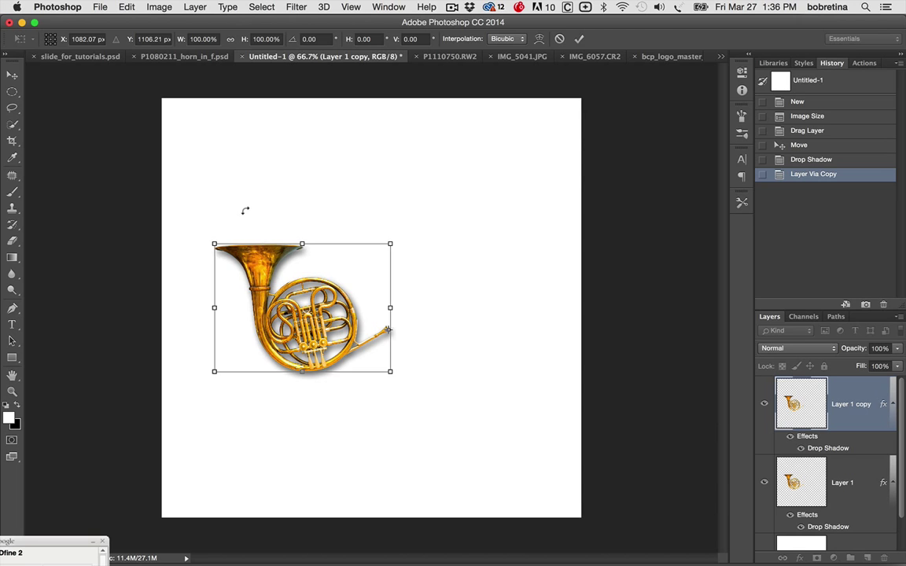
Rotate Layer 1 copy exactly 18° around its pivot and commit the transform.
left_click_drag(221, 191, 265, 191)
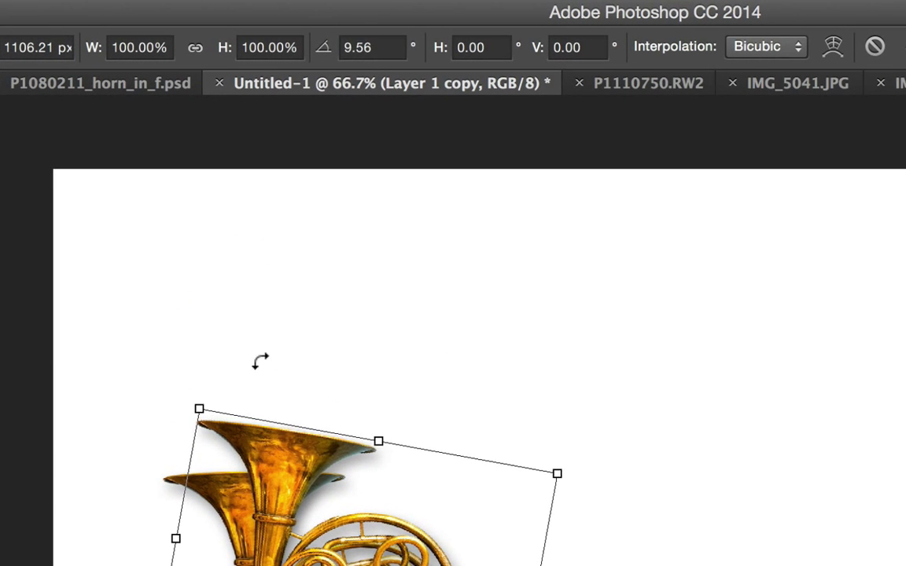
left_click_drag(261, 361, 318, 346)
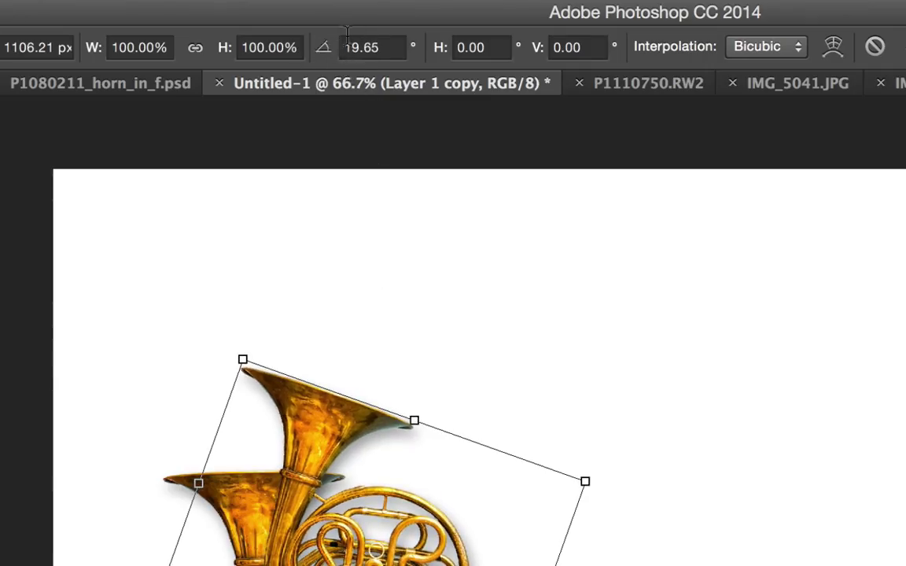
left_click_drag(381, 49, 322, 46)
type("18")
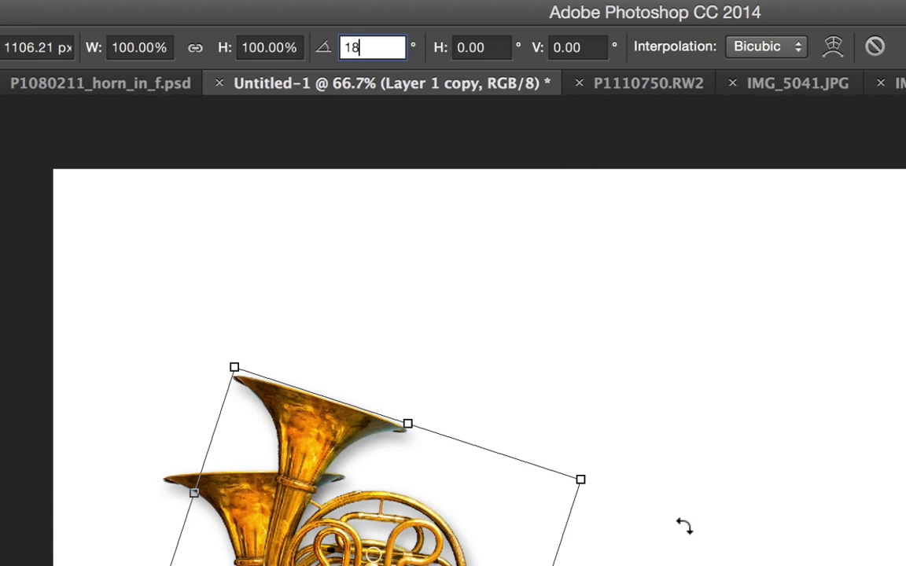
key("Return")
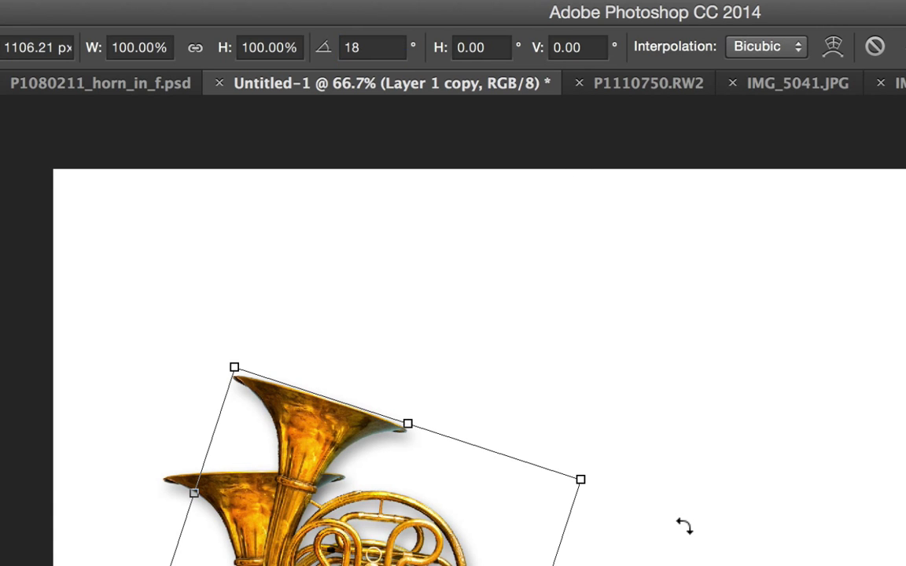
key("Return")
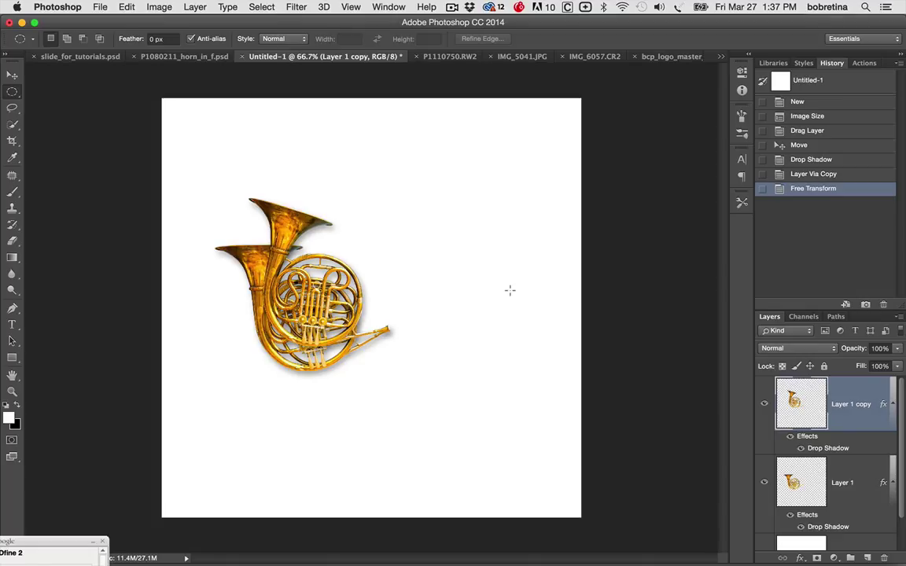
Duplicate and Transform Again twice, adding Layer 1 copy 2 and copy 3 at 18° steps.
key("super+j")
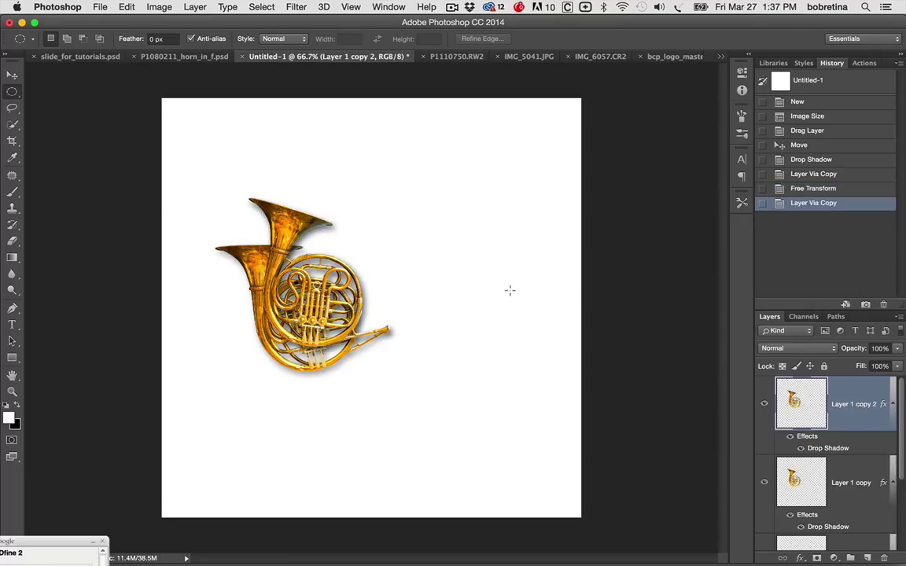
key("super+shift+t")
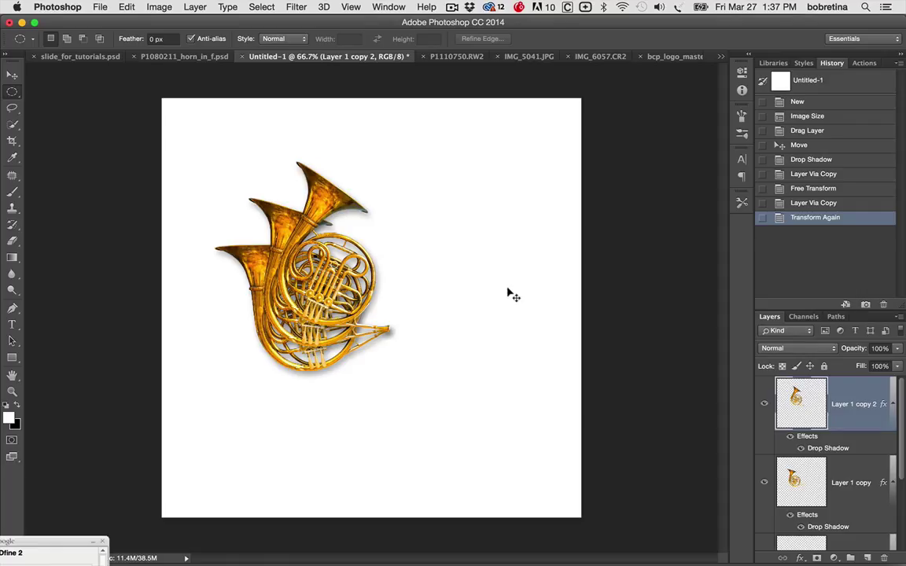
key("super+j")
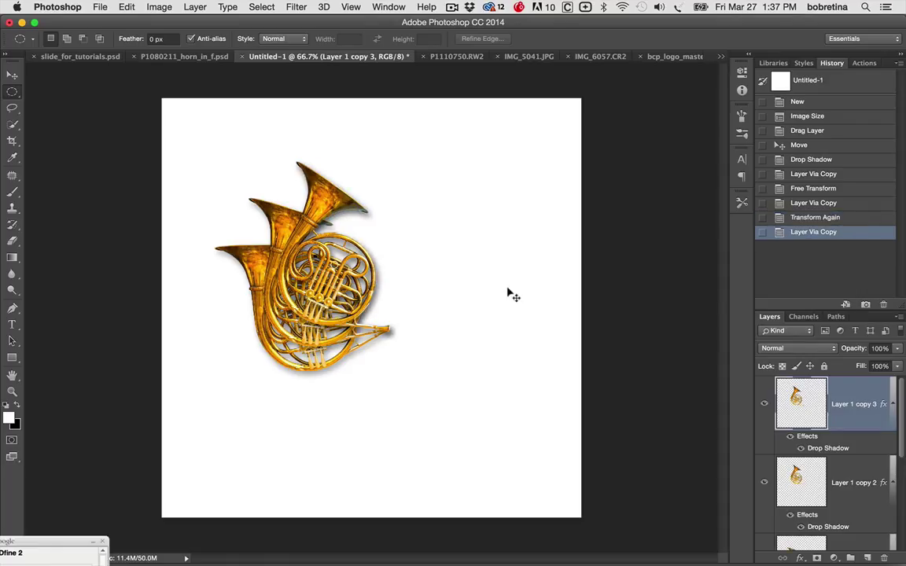
key("super+shift+t")
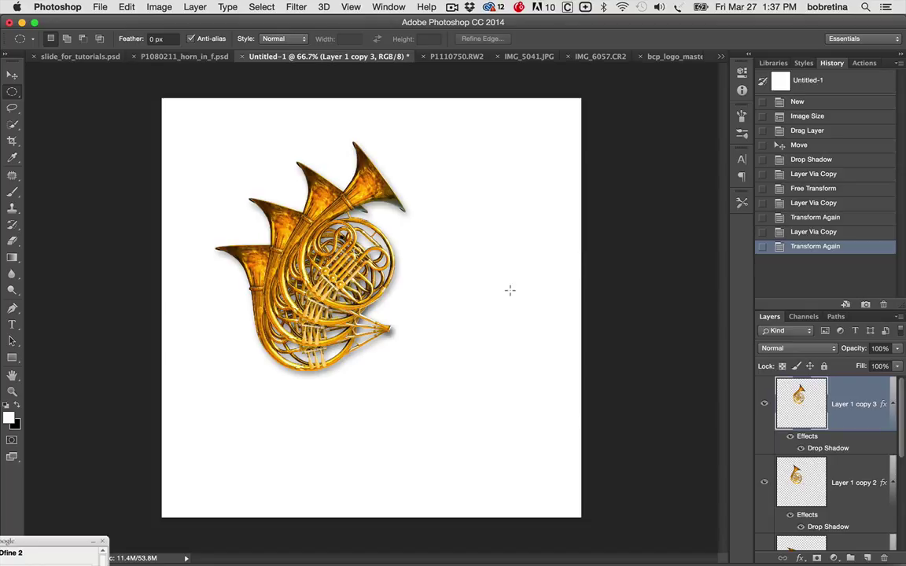
Replay the copy_repeat action repeatedly, adding rotated horns up to Layer 1 copy 19.
left_click(865, 63)
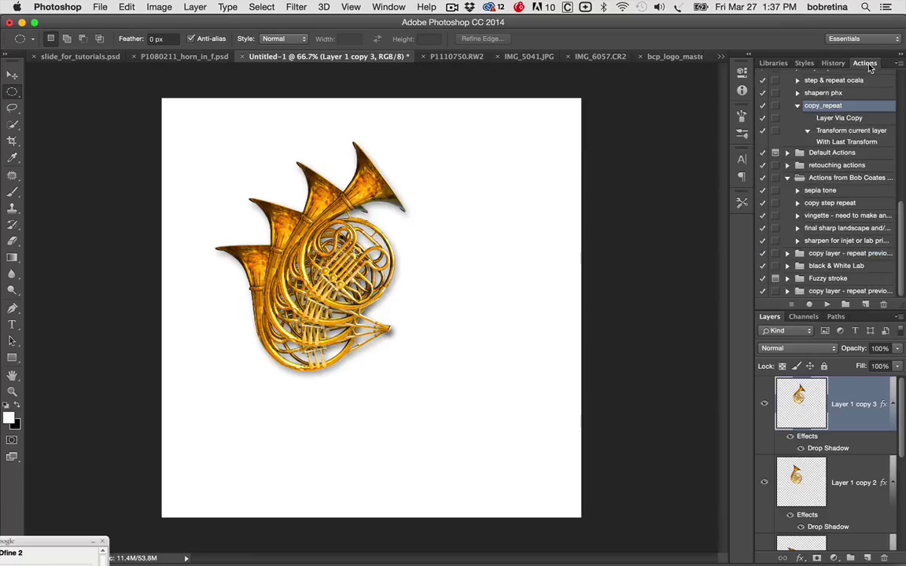
left_click(824, 304)
left_click(825, 305)
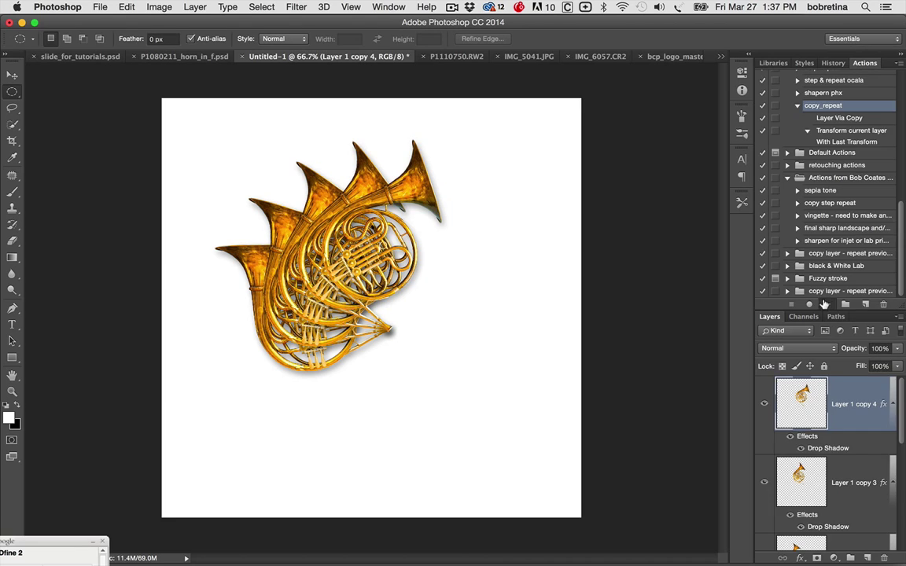
left_click(825, 305)
left_click(825, 305)
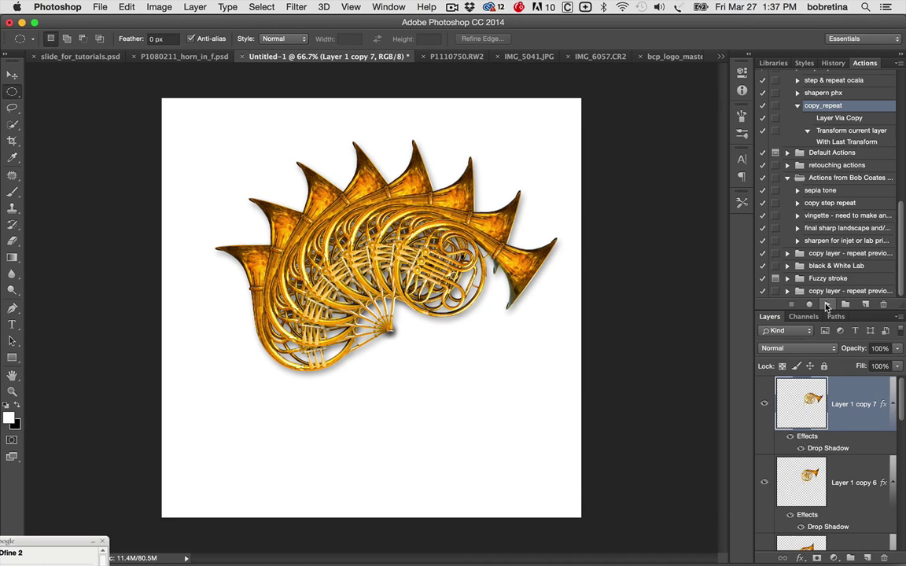
left_click(826, 306)
left_click(825, 305)
left_click(825, 305)
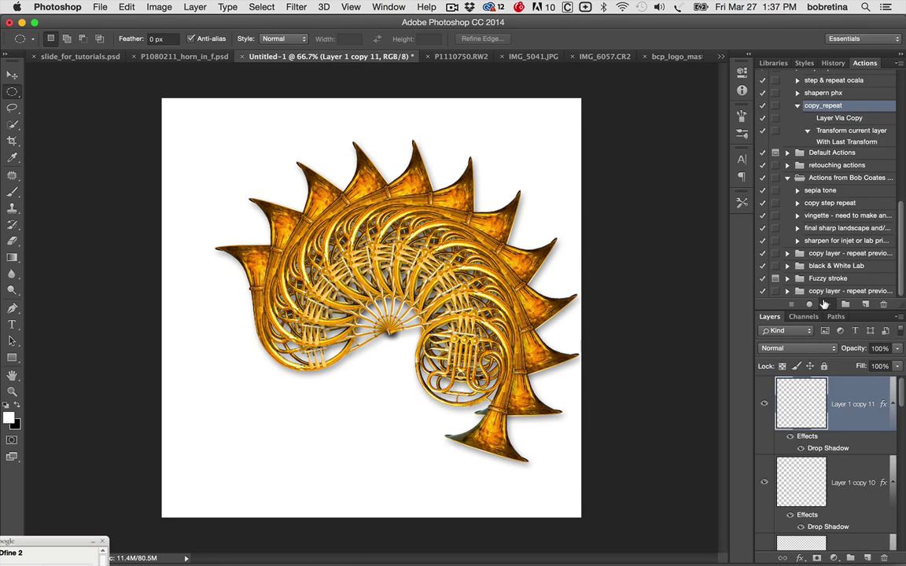
left_click(824, 305)
left_click(824, 305)
left_click(824, 305)
left_click(824, 305)
left_click(825, 305)
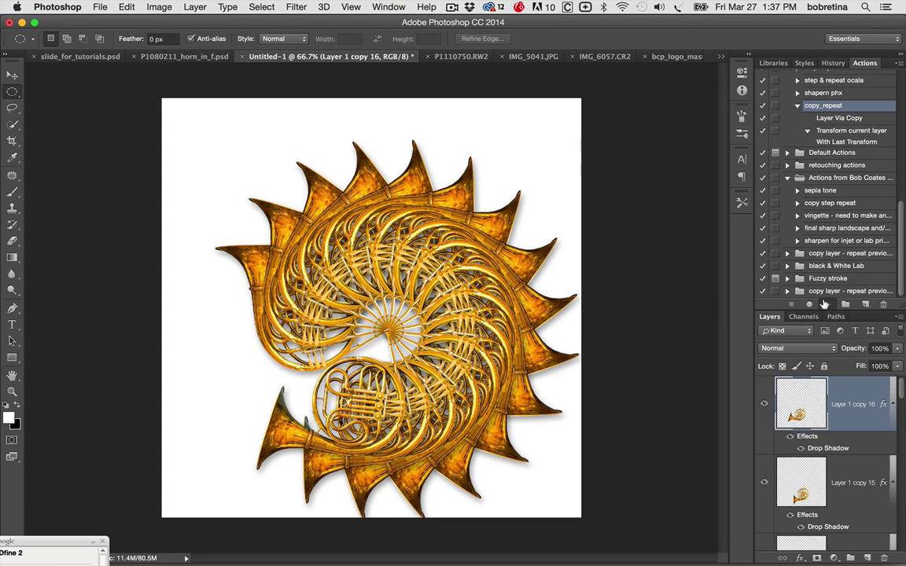
left_click(826, 305)
left_click(825, 305)
left_click(825, 305)
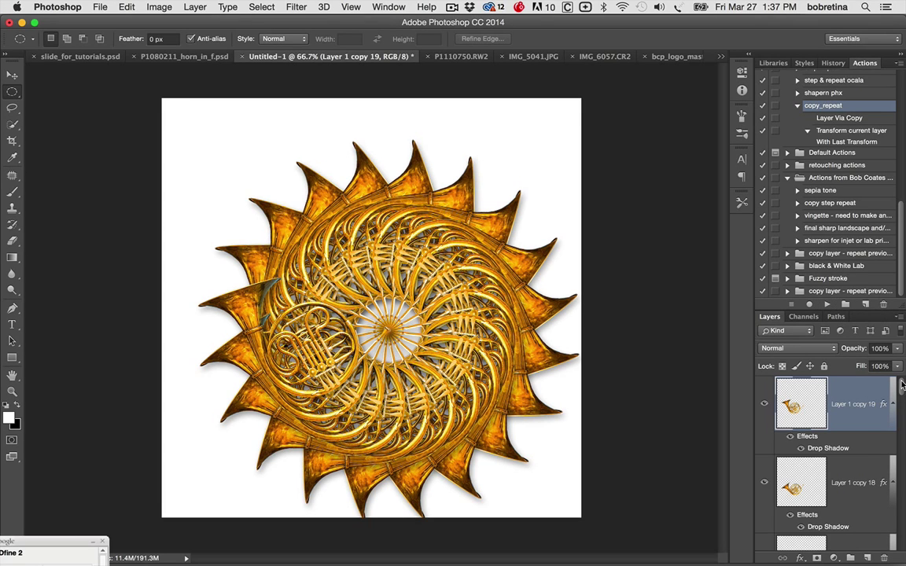
Select every horn layer down to Layer 1 and drag the sunburst to the canvas centre.
scroll(901, 420, "down", 2)
left_click(902, 543)
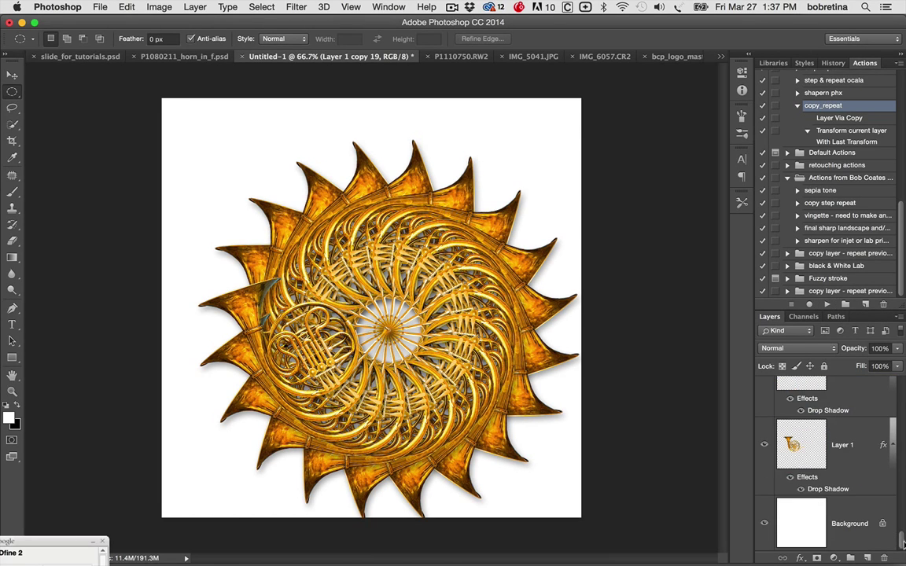
left_click(864, 425, "shift")
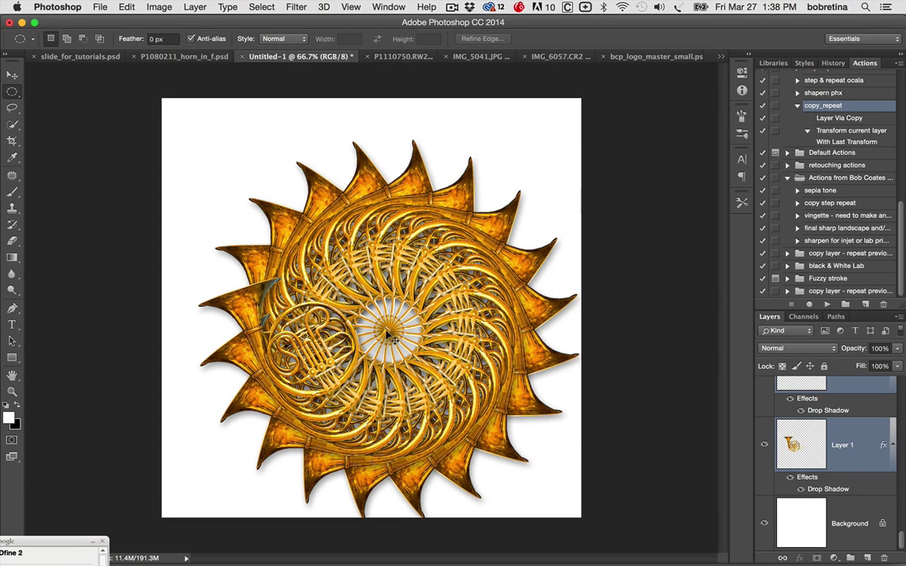
left_click_drag(388, 331, 371, 311)
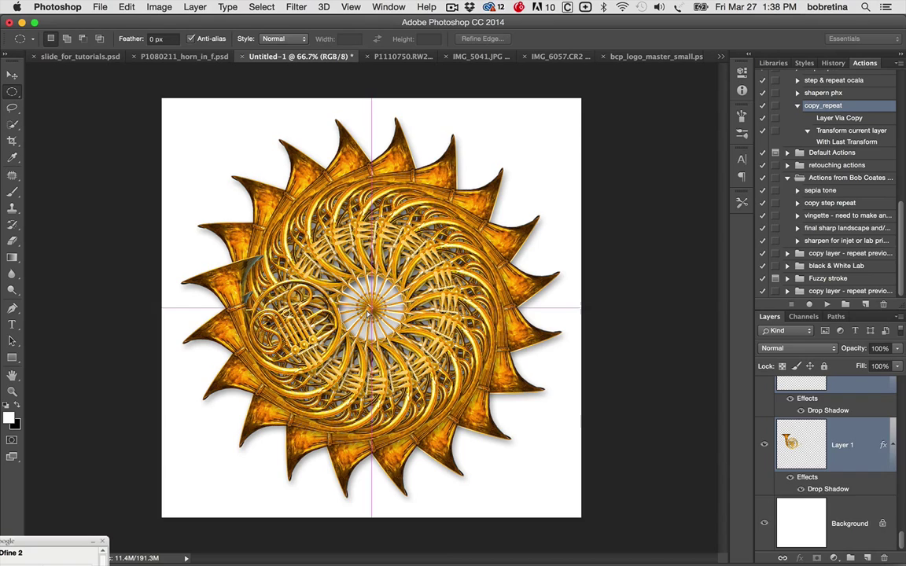